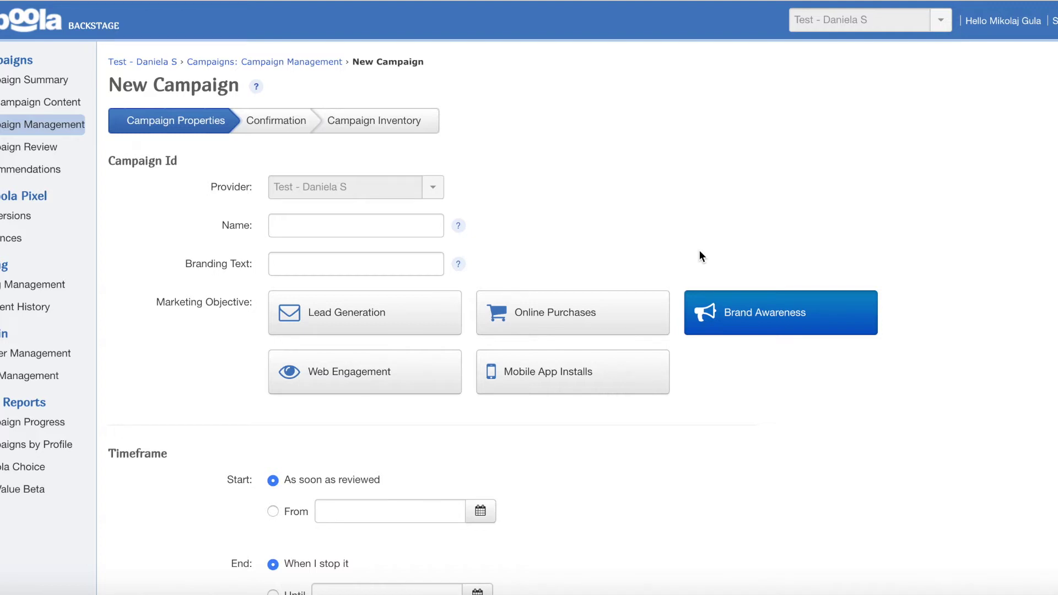
- Name the campaign "Lead Gen Desktop" with the branding text "Taboola" and choose Lead Generation as its marketing objective
{"action": "left_click", "coordinate": [356, 225]}
{"action": "type", "text": "Lead Gen Desktop"}
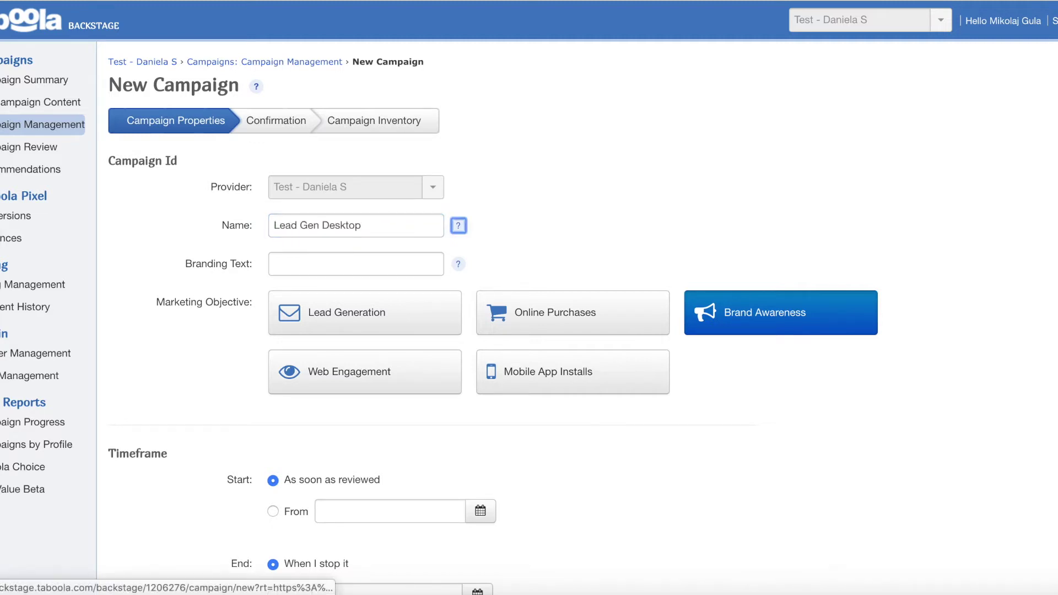
{"action": "left_click", "coordinate": [323, 271]}
{"action": "type", "text": "Taboola"}
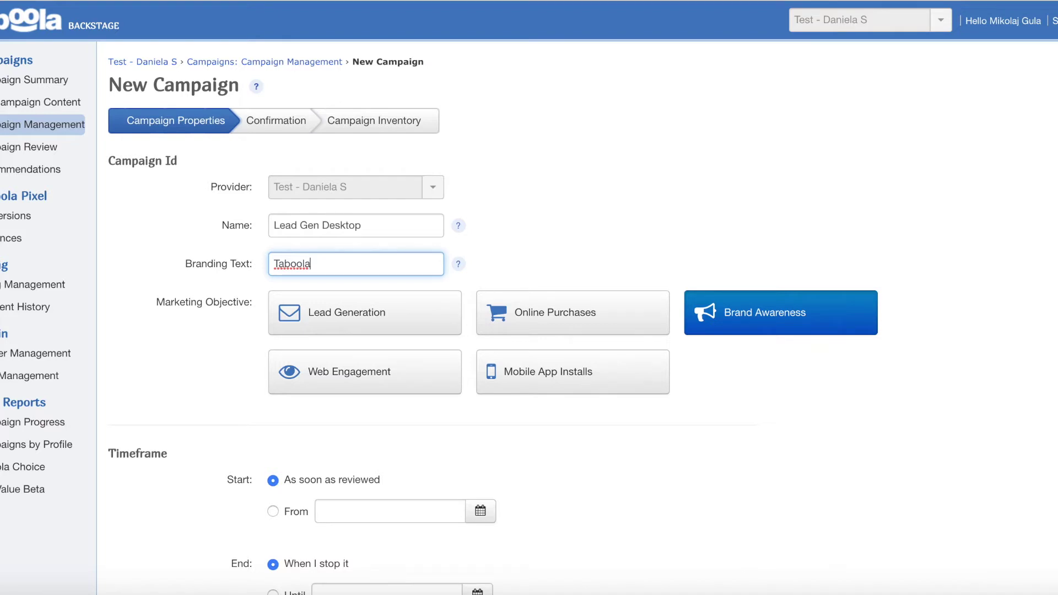
{"action": "left_click", "coordinate": [322, 310]}
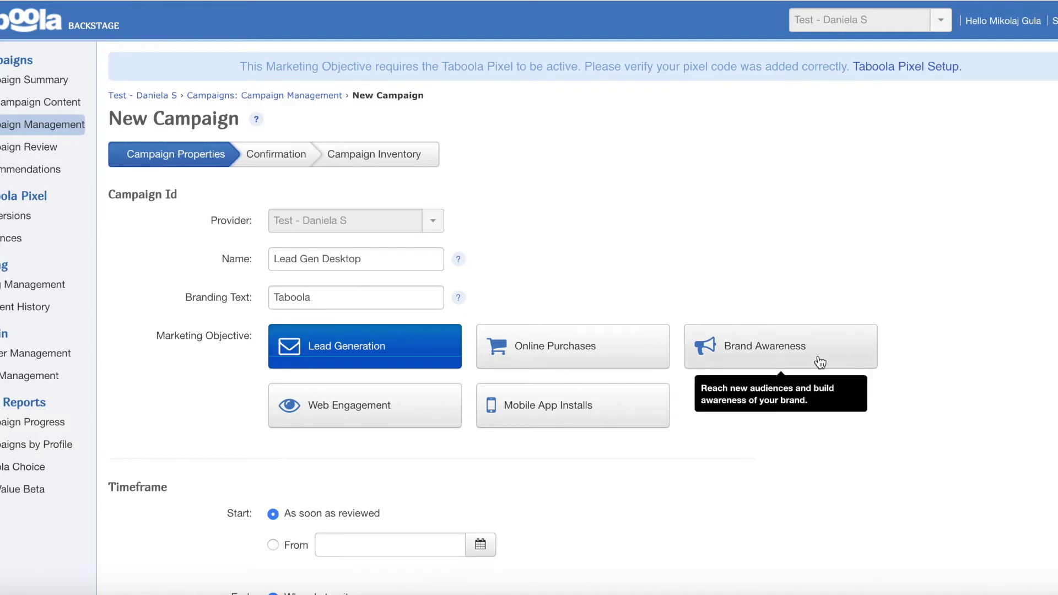
{"action": "scroll", "coordinate": [799, 472], "scroll_direction": "down", "scroll_amount": 2}
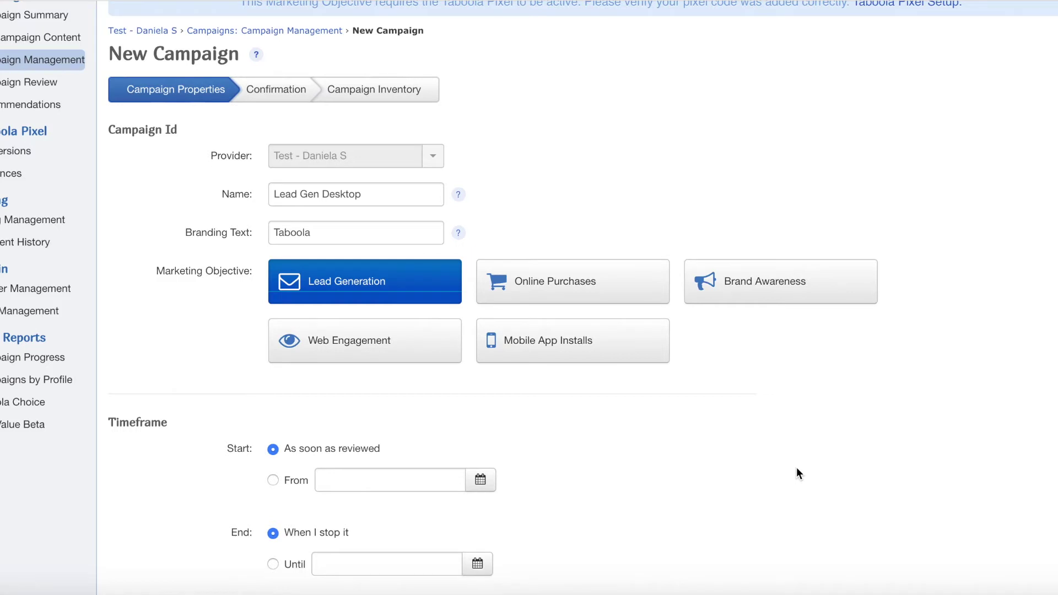
{"action": "scroll", "coordinate": [797, 469], "scroll_direction": "down", "scroll_amount": 4}
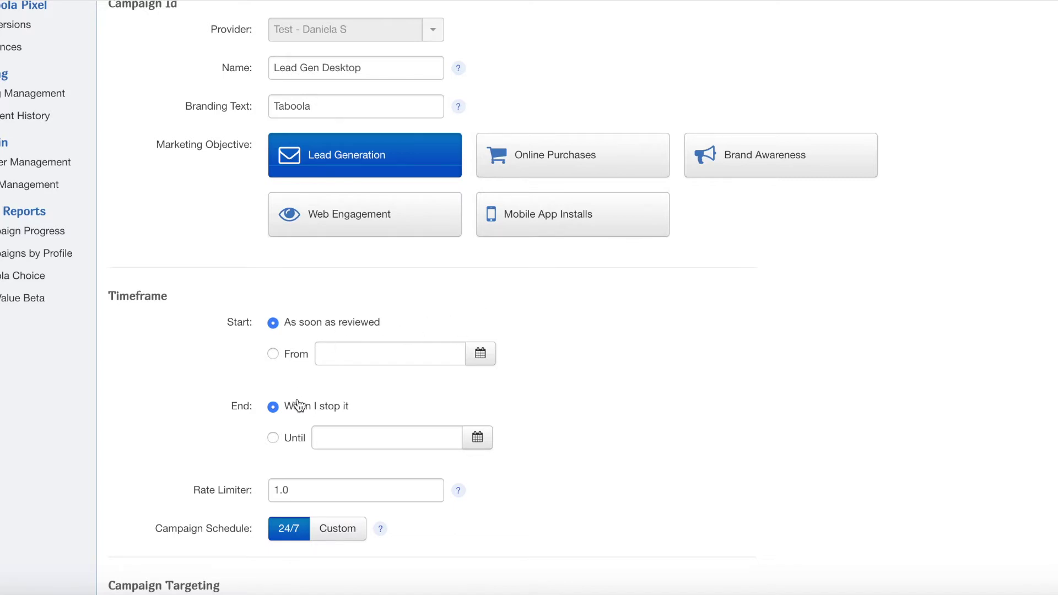
{"action": "left_click", "coordinate": [477, 437]}
{"action": "left_click", "coordinate": [477, 252]}
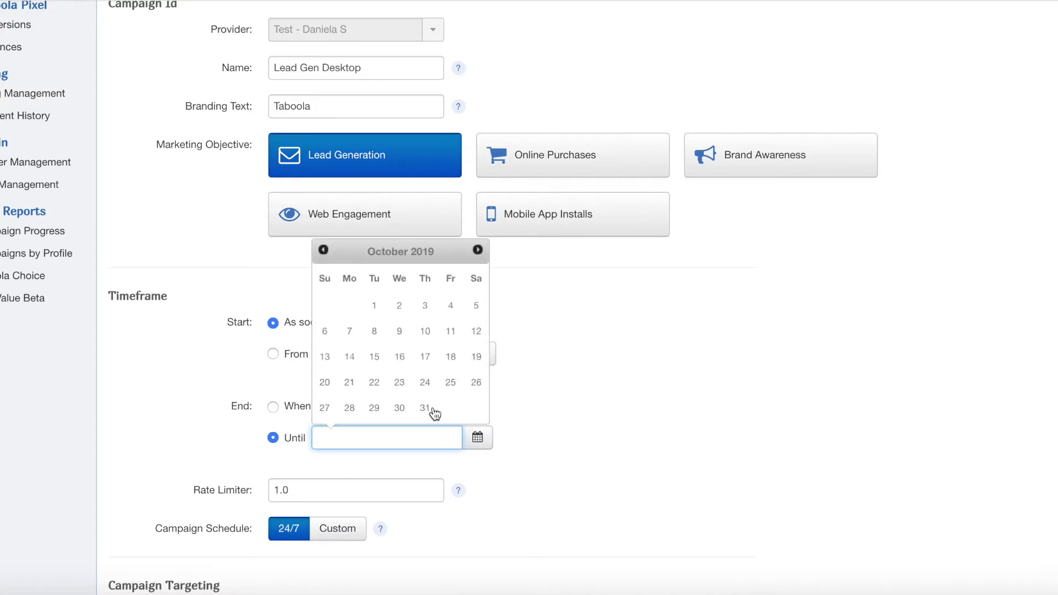
{"action": "left_click", "coordinate": [427, 409]}
{"action": "left_click", "coordinate": [583, 406]}
- Apply a custom campaign schedule for weekdays only (Mon-Fri), from 8 AM until 12 AM
{"action": "scroll", "coordinate": [583, 407], "scroll_direction": "down", "scroll_amount": 1}
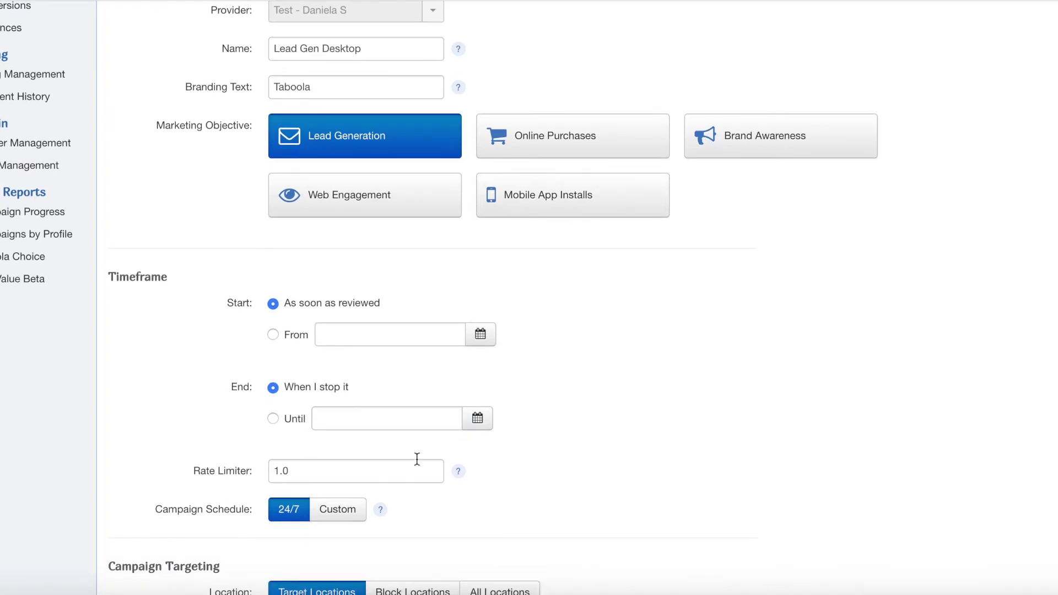
{"action": "left_click", "coordinate": [326, 519]}
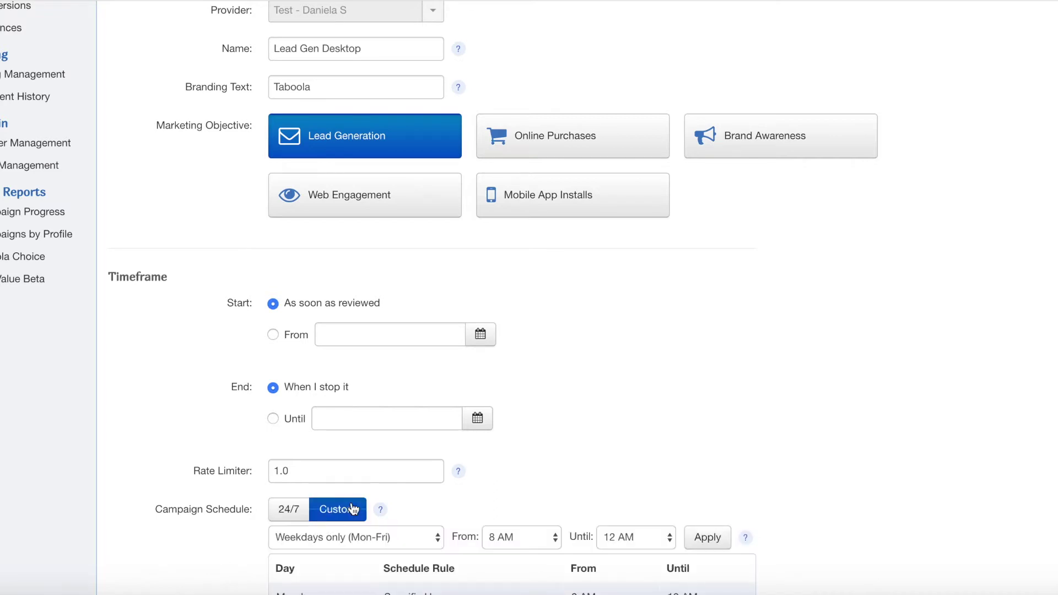
{"action": "scroll", "coordinate": [553, 467], "scroll_direction": "down", "scroll_amount": 1}
{"action": "scroll", "coordinate": [553, 471], "scroll_direction": "down", "scroll_amount": 1}
{"action": "left_click", "coordinate": [709, 435]}
{"action": "scroll", "coordinate": [709, 434], "scroll_direction": "down", "scroll_amount": 4}
{"action": "left_click", "coordinate": [860, 454]}
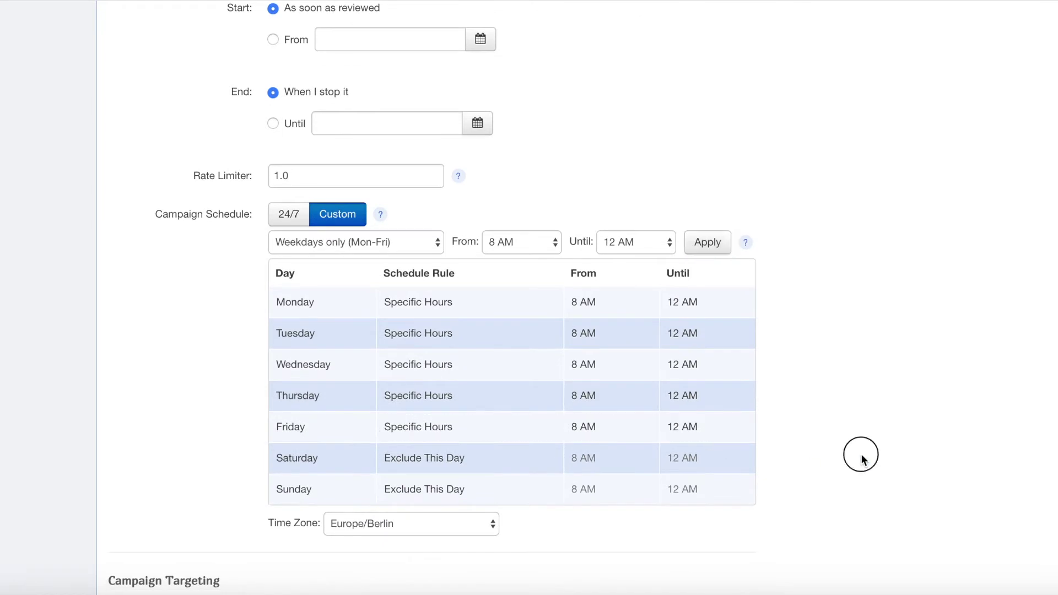
- Add Germany as the target country in the campaign's location targeting
{"action": "scroll", "coordinate": [861, 455], "scroll_direction": "down", "scroll_amount": 2}
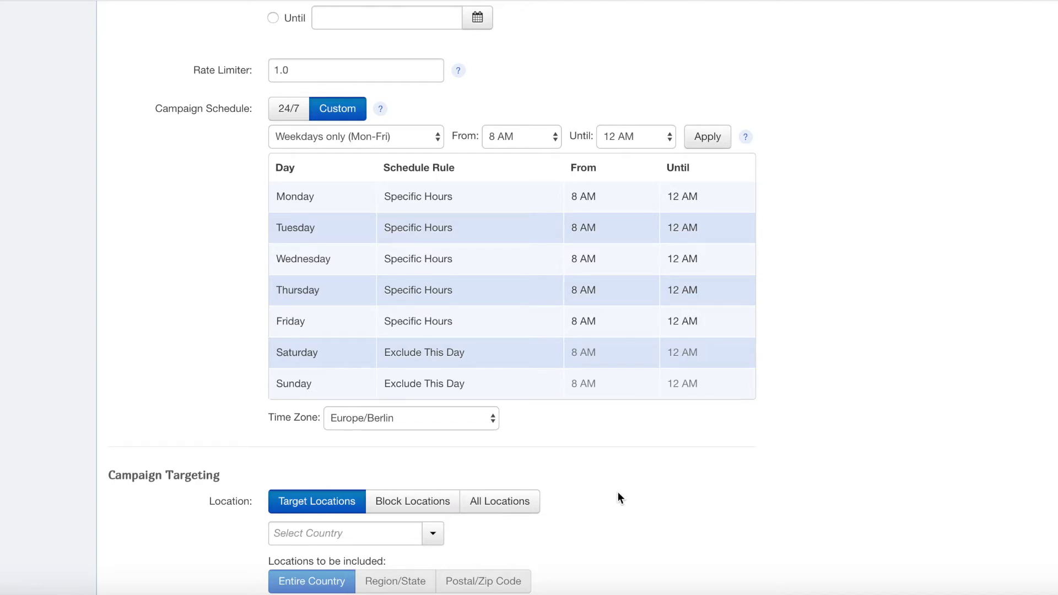
{"action": "scroll", "coordinate": [630, 492], "scroll_direction": "down", "scroll_amount": 1}
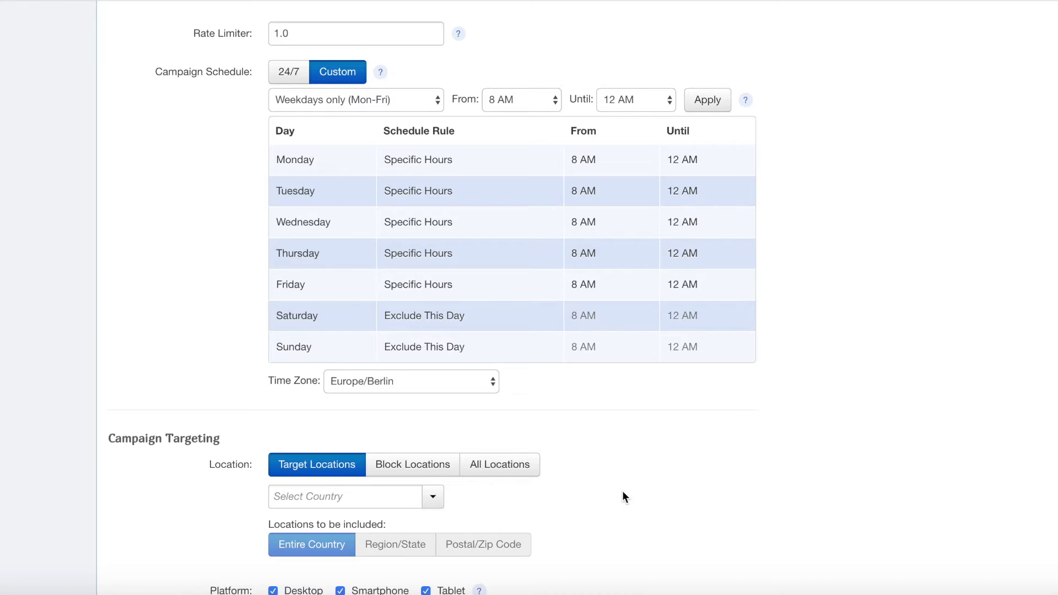
{"action": "left_click", "coordinate": [348, 499]}
{"action": "type", "text": "Germa"}
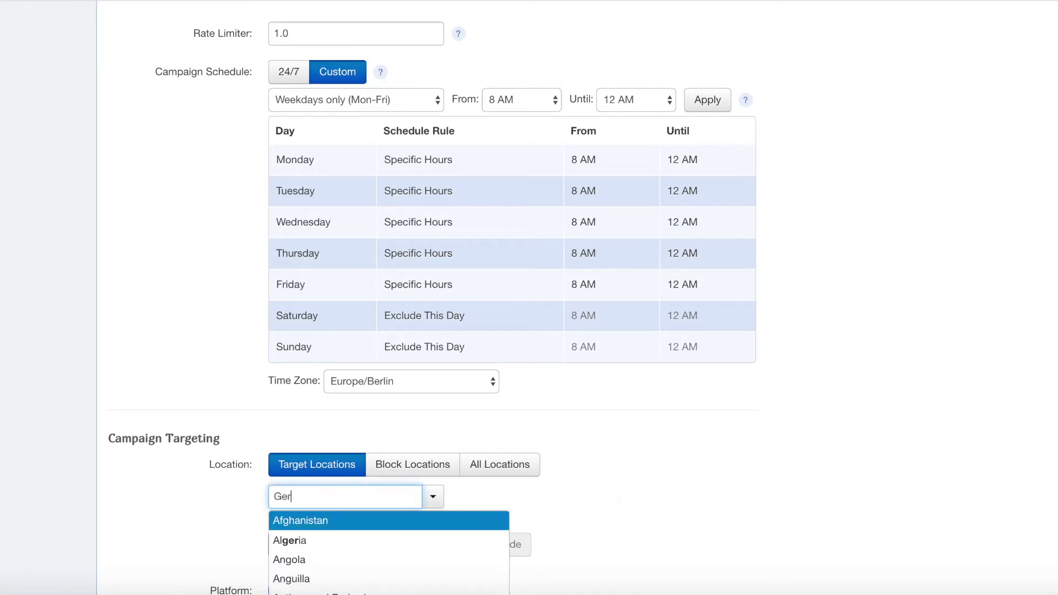
{"action": "key", "text": "Return"}
- Narrow the Germany location targeting by region/state and include Berlin
{"action": "scroll", "coordinate": [424, 513], "scroll_direction": "down", "scroll_amount": 2}
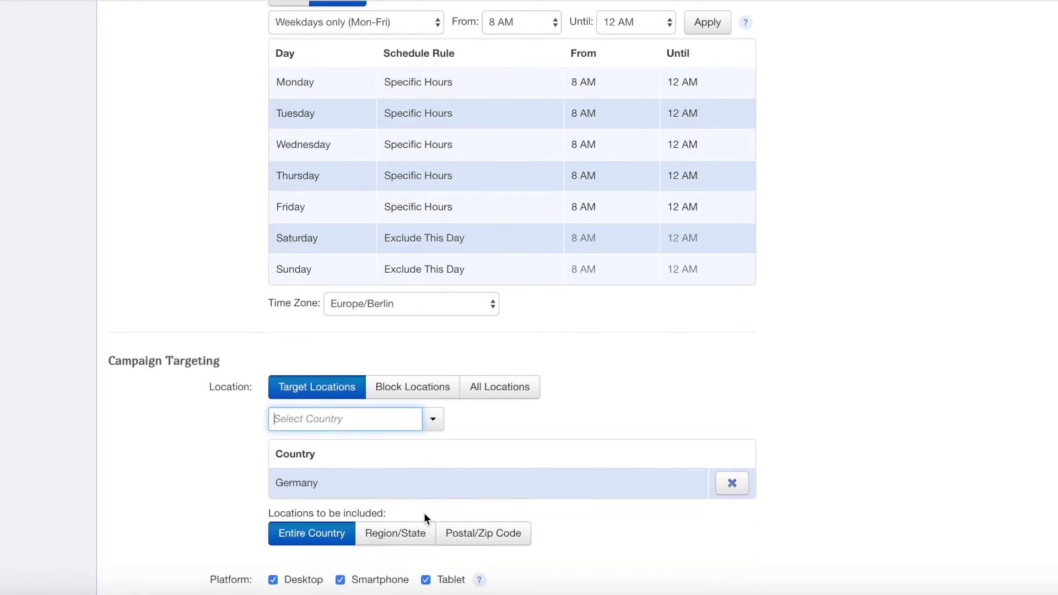
{"action": "left_click", "coordinate": [416, 534]}
{"action": "scroll", "coordinate": [383, 531], "scroll_direction": "down", "scroll_amount": 1}
{"action": "left_click", "coordinate": [354, 512]}
{"action": "type", "text": "Berlin"}
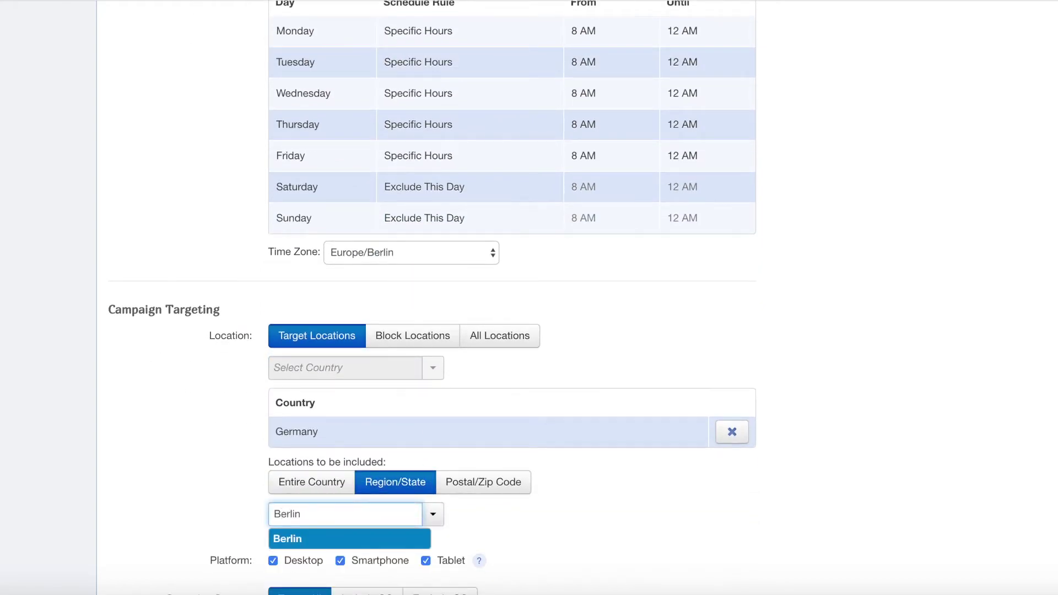
{"action": "key", "text": "Return"}
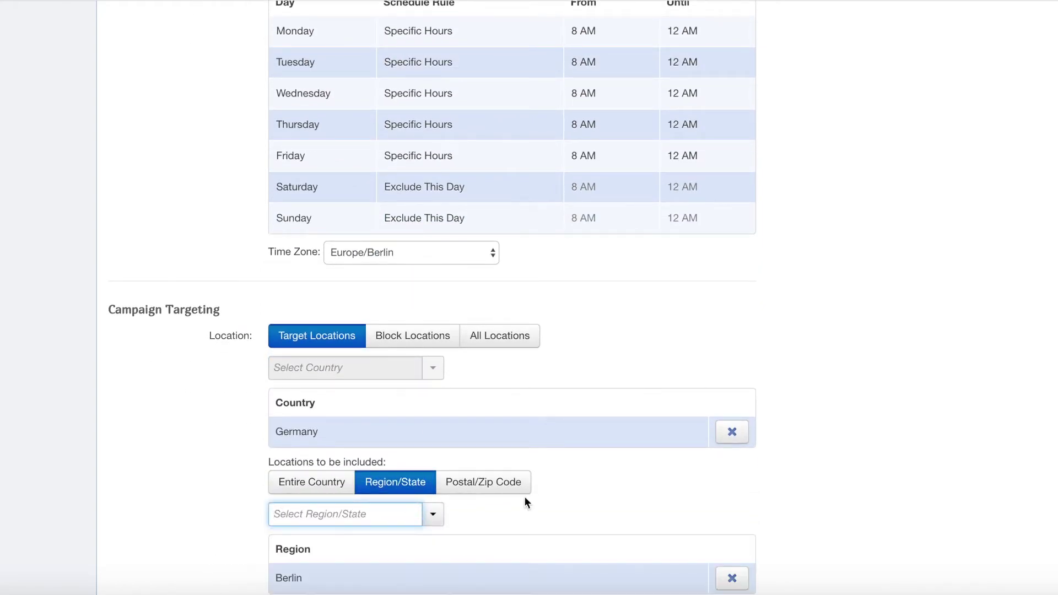
- Exclude Smartphone and Tablet from the targeted platforms, leaving only Desktop
{"action": "scroll", "coordinate": [795, 504], "scroll_direction": "down", "scroll_amount": 2}
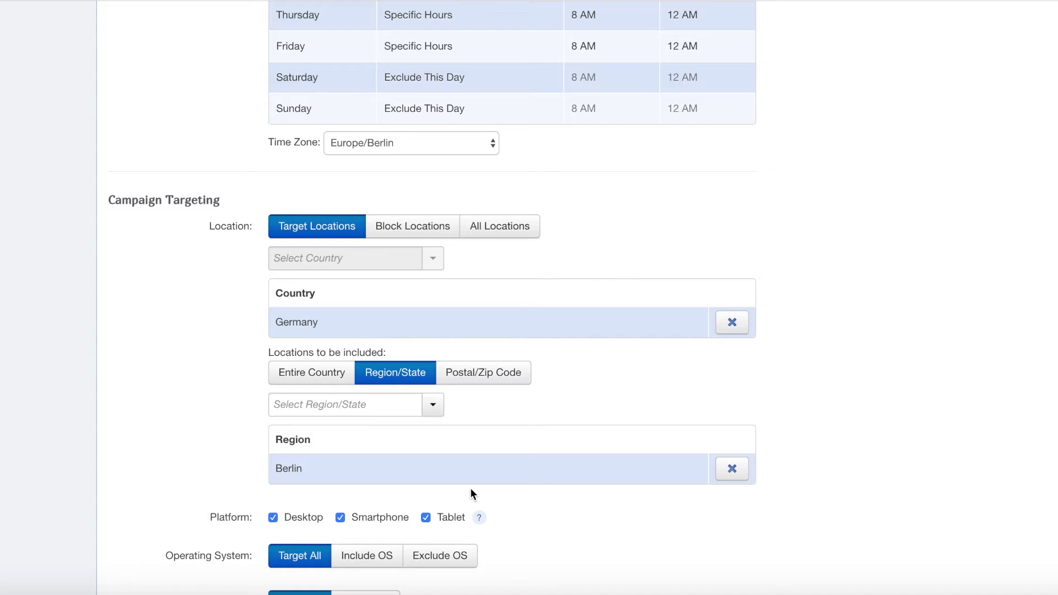
{"action": "left_click", "coordinate": [351, 519]}
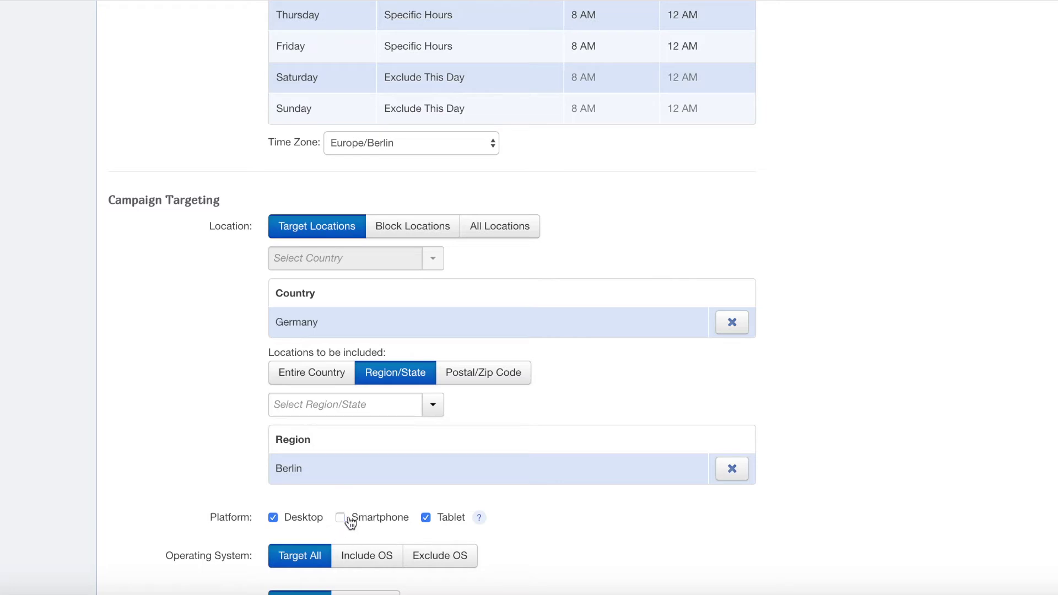
{"action": "left_click", "coordinate": [441, 525]}
- Add the All Website Visits audience under My Audiences and set its targeting type to Exclude
{"action": "scroll", "coordinate": [441, 525], "scroll_direction": "down", "scroll_amount": 1}
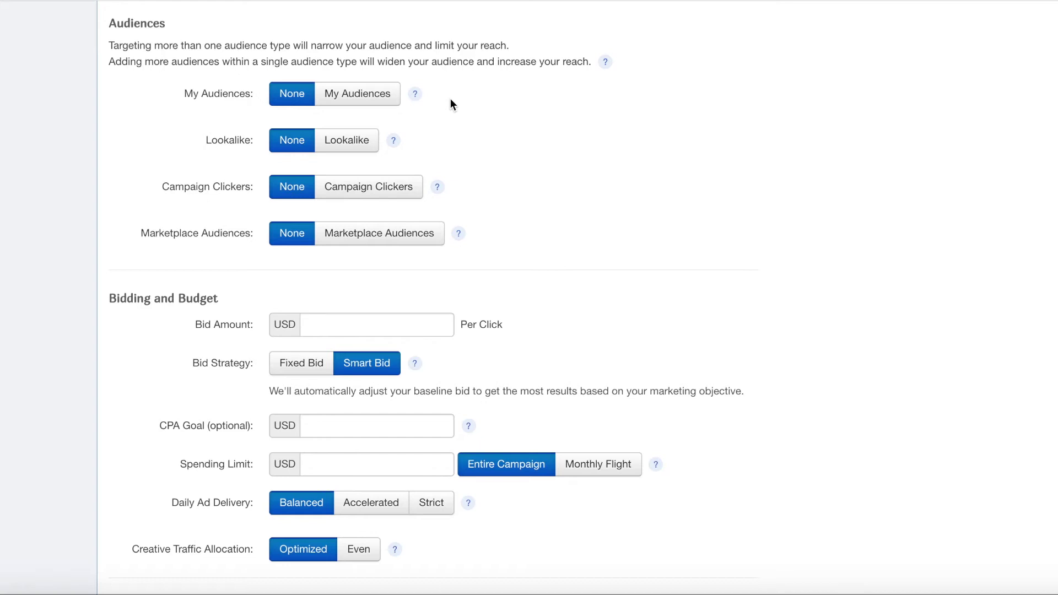
{"action": "left_click", "coordinate": [347, 94]}
{"action": "left_click", "coordinate": [380, 135]}
{"action": "type", "text": "websi"}
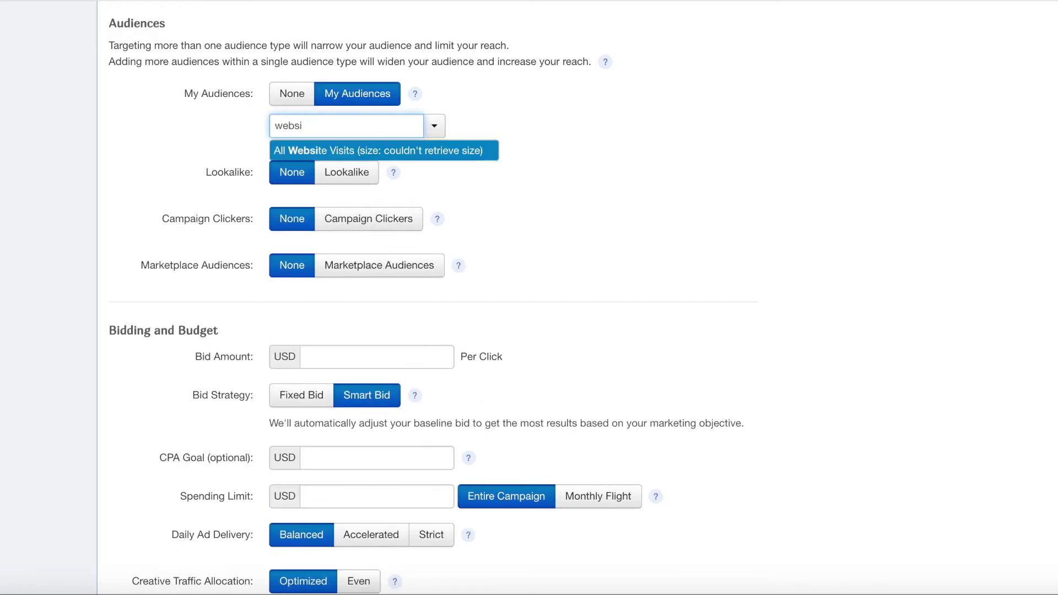
{"action": "key", "text": "Return"}
{"action": "left_click", "coordinate": [735, 196]}
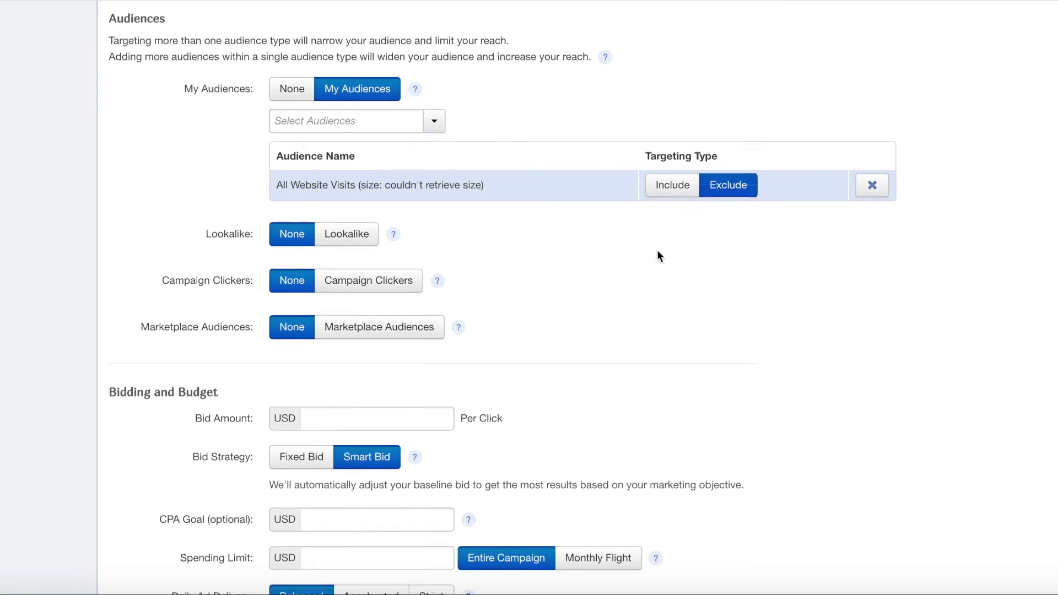
- Enable Marketplace Audiences and add Taboola's Entertainment Engagers and Gender > Male segments
{"action": "scroll", "coordinate": [659, 256], "scroll_direction": "down", "scroll_amount": 1}
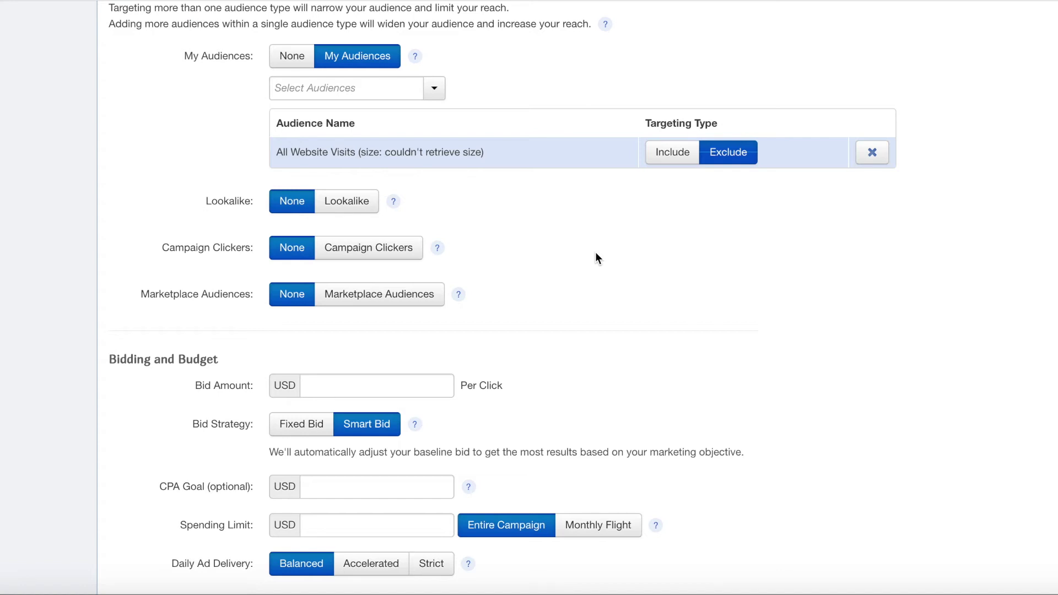
{"action": "left_click", "coordinate": [345, 305]}
{"action": "left_click", "coordinate": [792, 334]}
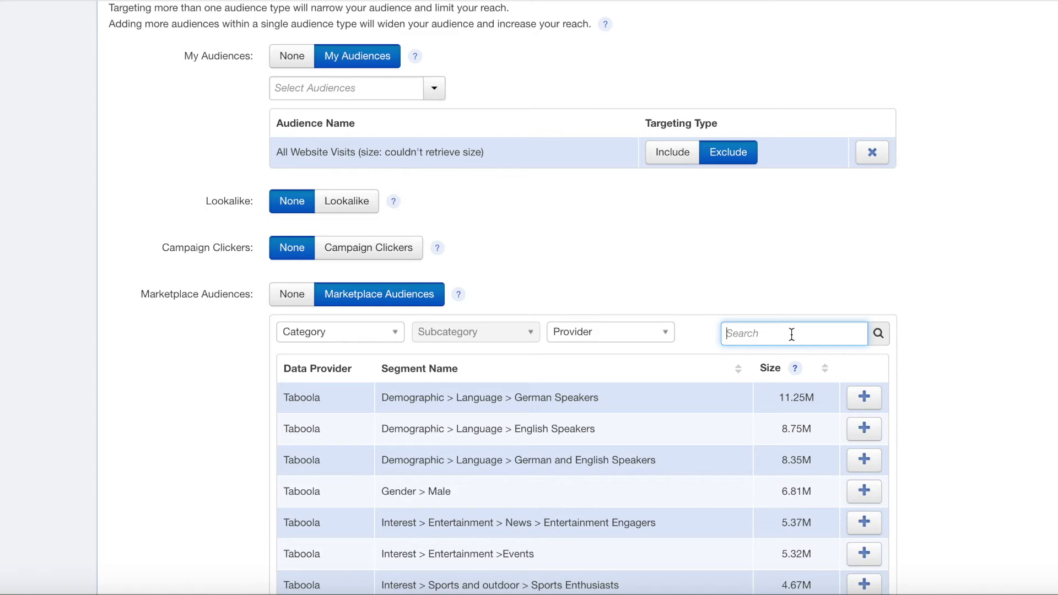
{"action": "left_click", "coordinate": [873, 528]}
{"action": "left_click", "coordinate": [869, 575]}
- Search the marketplace segments for "35" and add the Eyeota DE Schober age range 35-44 segment
{"action": "left_click", "coordinate": [805, 455]}
{"action": "type", "text": "35"}
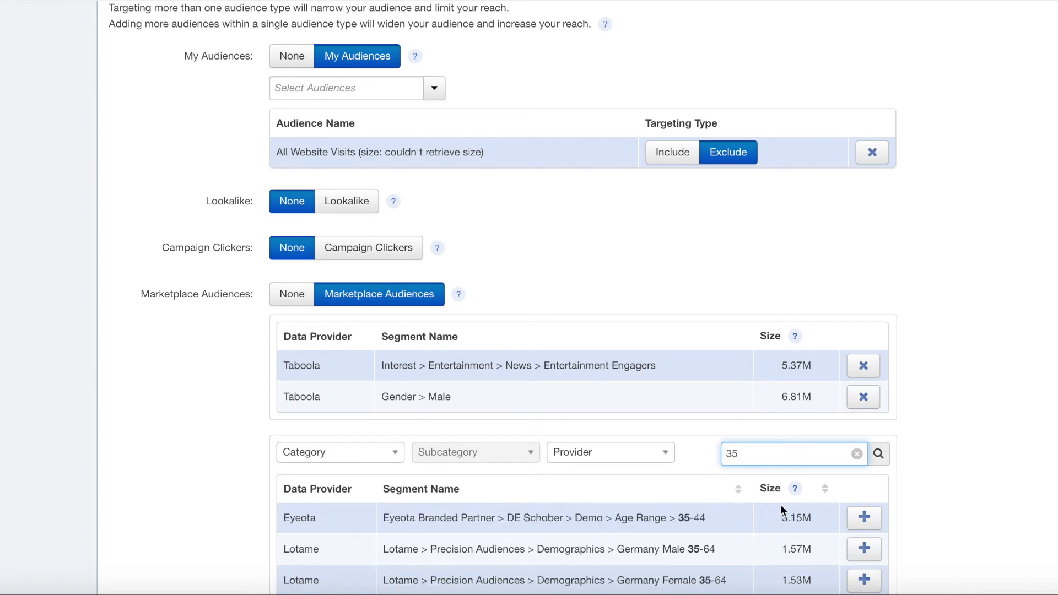
{"action": "left_click", "coordinate": [863, 517]}
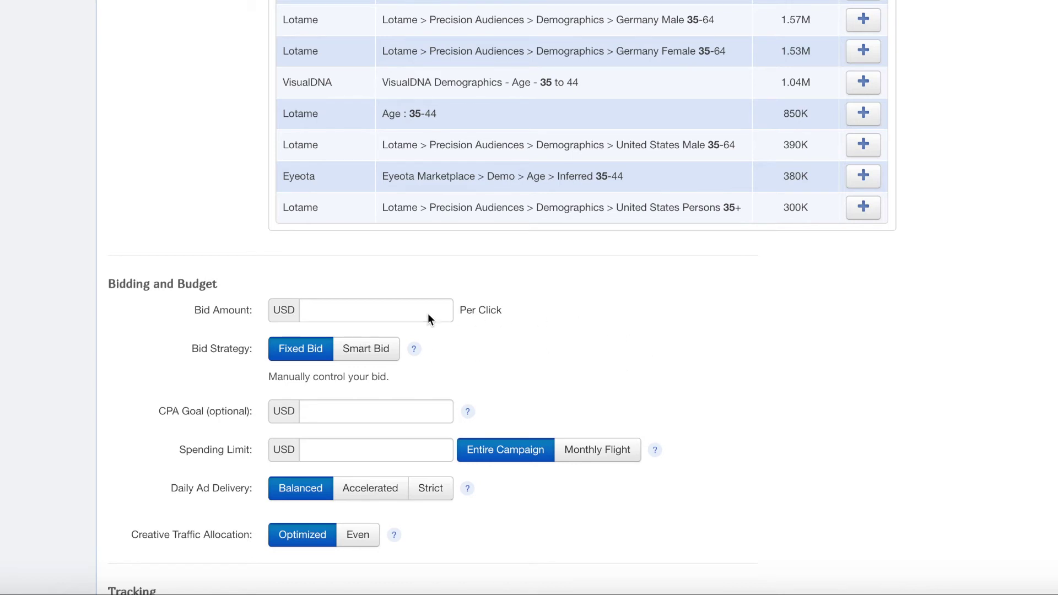
- Set the bid strategy to Smart Bid with a bid of 0.5 USD per click and a CPA goal of 15 USD
{"action": "left_click", "coordinate": [368, 346]}
{"action": "left_click", "coordinate": [340, 311]}
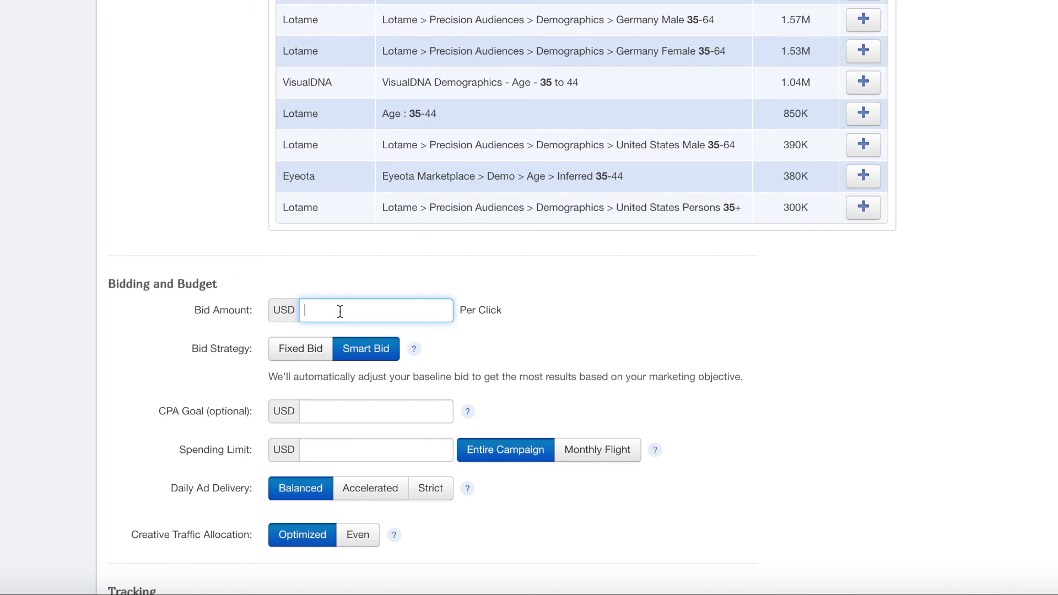
{"action": "type", "text": "0.5"}
{"action": "left_click", "coordinate": [378, 418]}
{"action": "scroll", "coordinate": [378, 418], "scroll_direction": "down", "scroll_amount": 2}
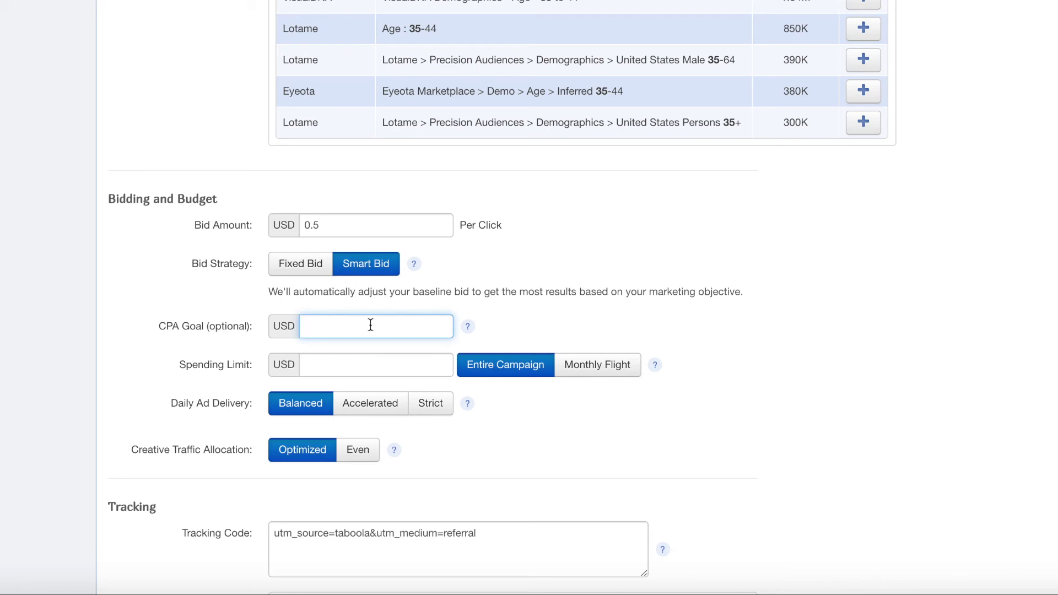
{"action": "type", "text": "15"}
- Set the campaign's spending limit to 5000 USD per Monthly Flight
{"action": "left_click", "coordinate": [392, 368]}
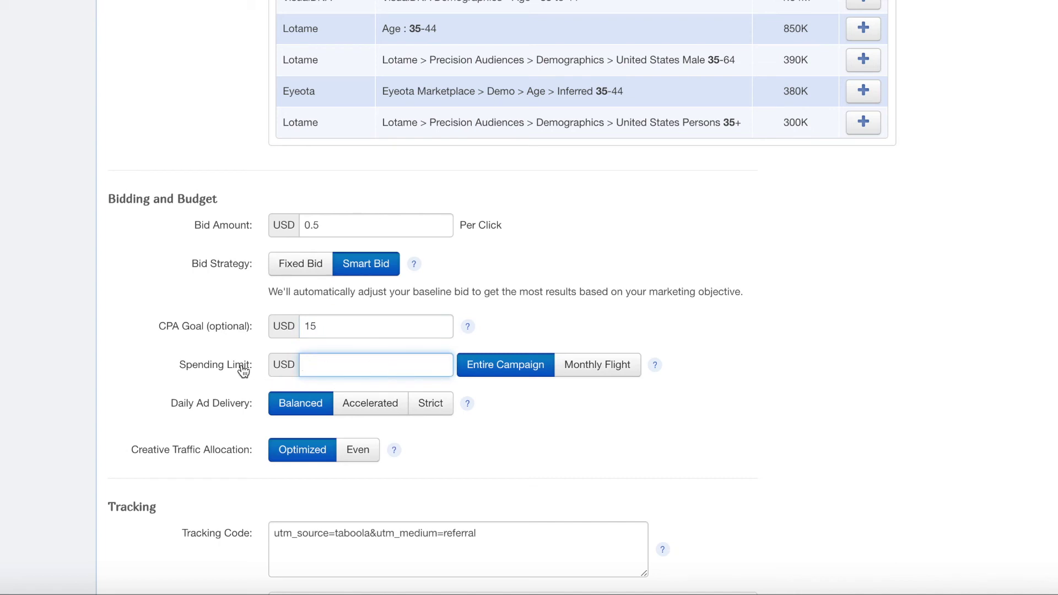
{"action": "left_click", "coordinate": [575, 366]}
{"action": "left_click", "coordinate": [405, 370]}
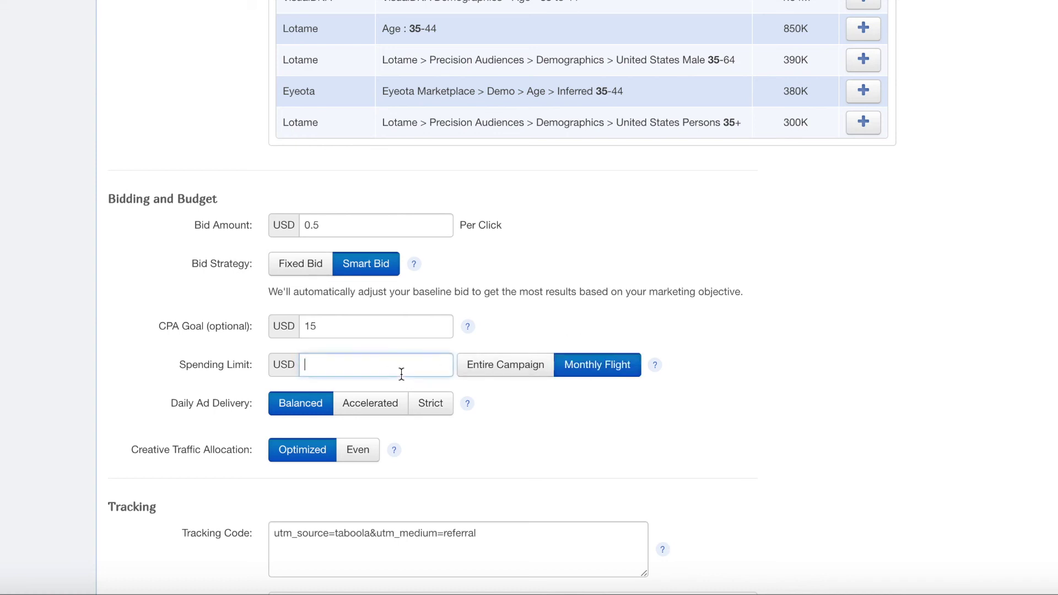
{"action": "type", "text": "5000"}
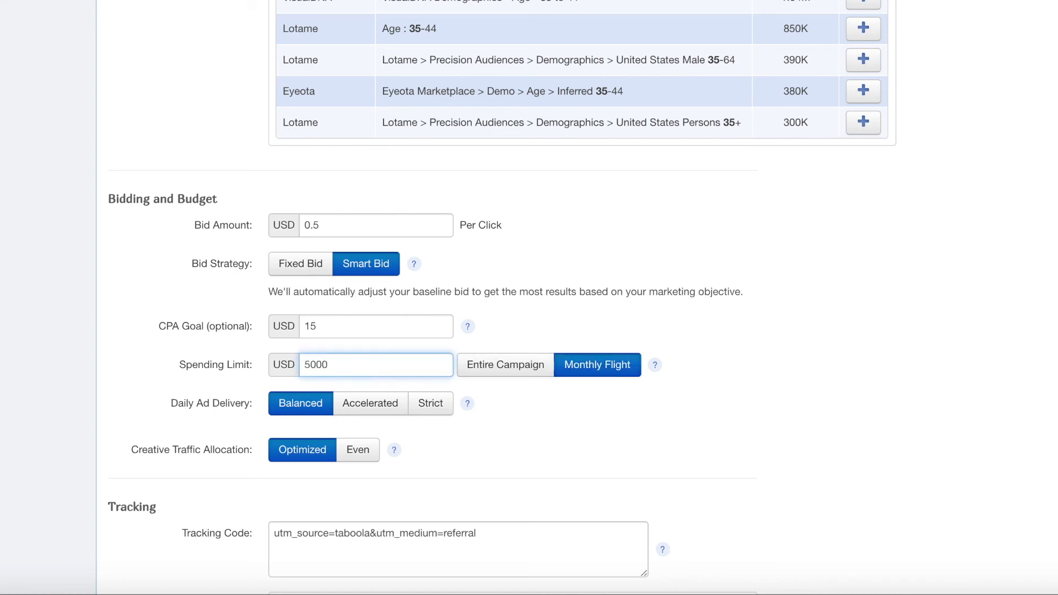
{"action": "left_click", "coordinate": [565, 398]}
- Try Accelerated daily ad delivery, switch it to Strict, and open the daily cap for editing
{"action": "scroll", "coordinate": [564, 398], "scroll_direction": "down", "scroll_amount": 1}
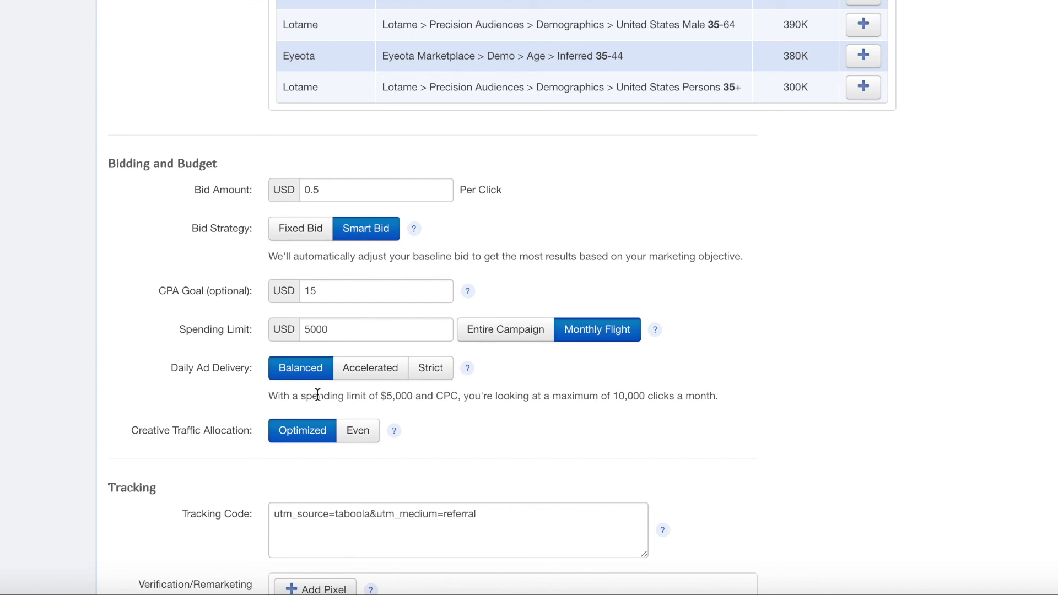
{"action": "left_click", "coordinate": [362, 377]}
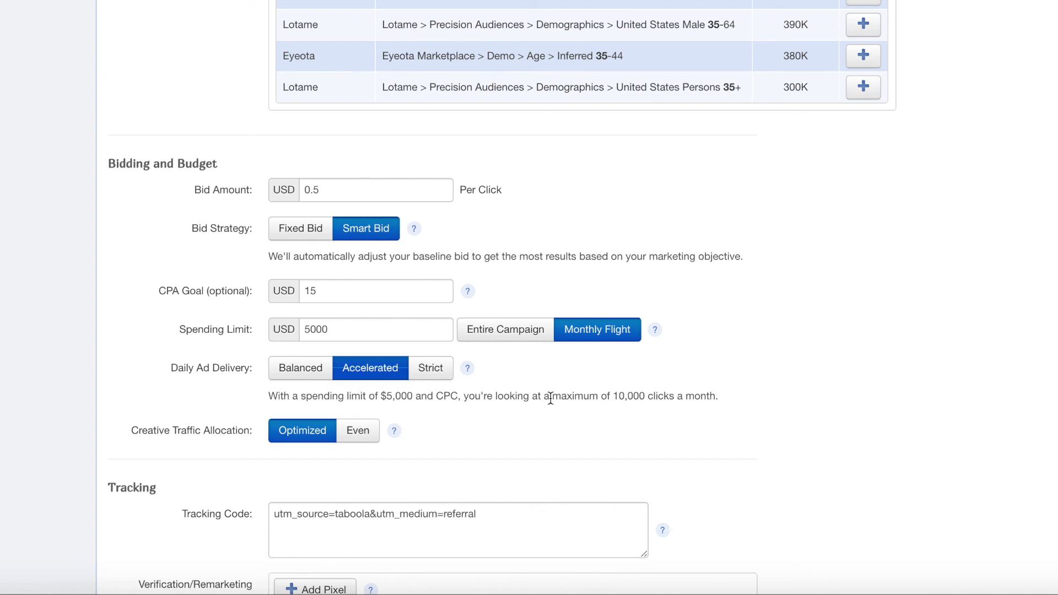
{"action": "left_click", "coordinate": [429, 369]}
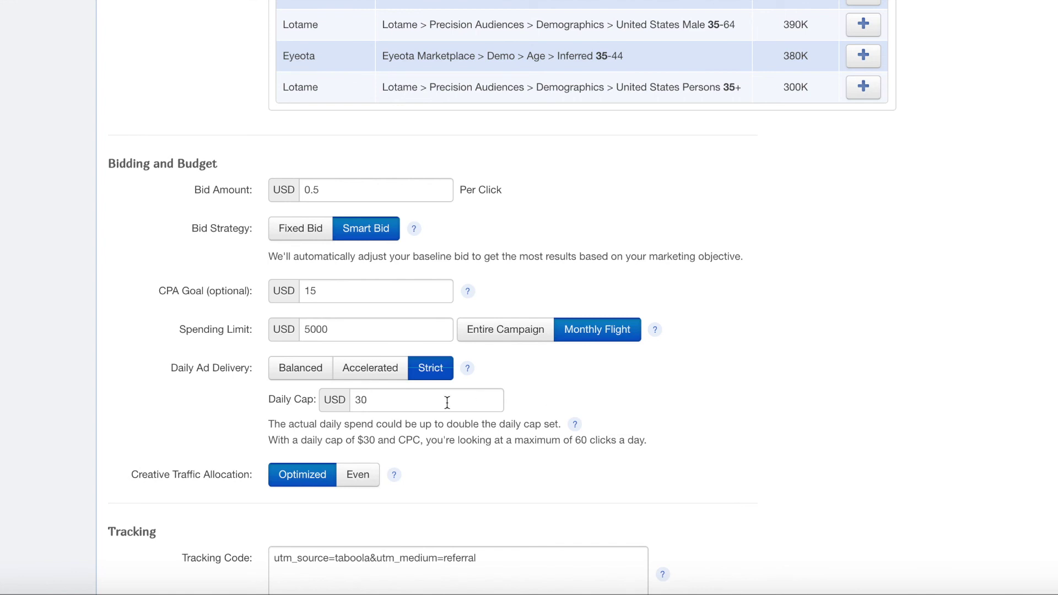
{"action": "left_click", "coordinate": [447, 402]}
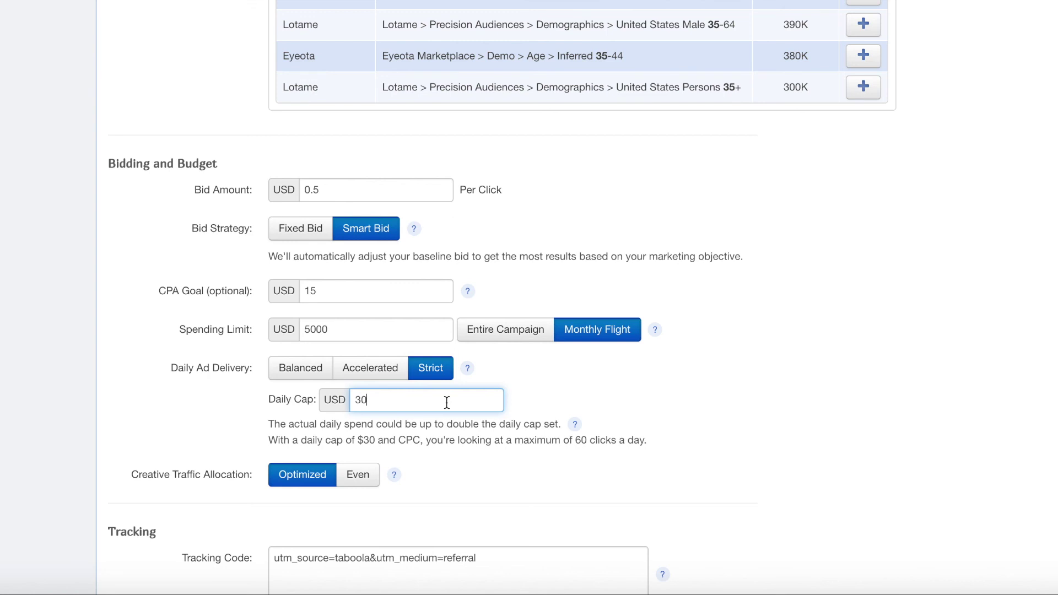
{"action": "scroll", "coordinate": [447, 403], "scroll_direction": "down", "scroll_amount": 2}
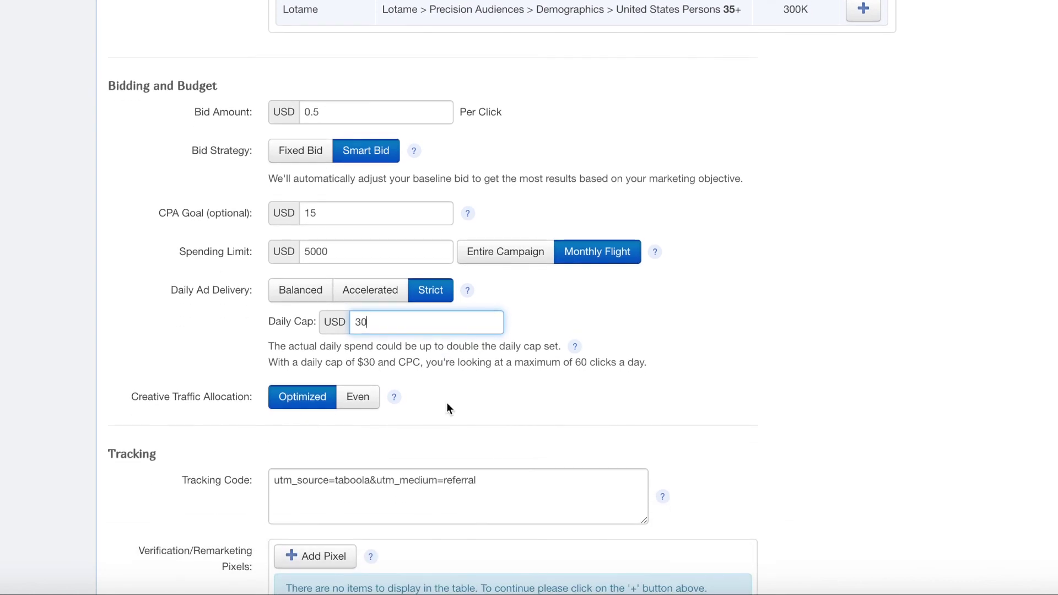